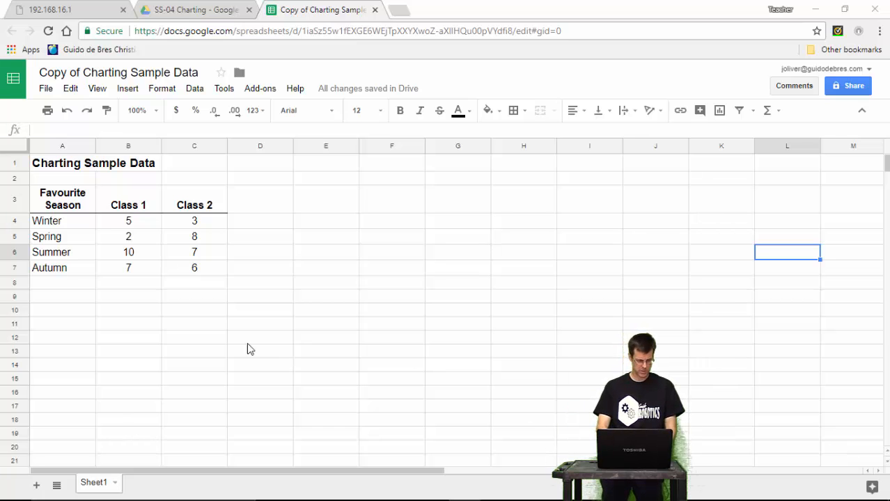
- Insert a chart from the favourite season table in A3:C7, including the class headers
{"action": "left_click", "coordinate": [43, 195]}
{"action": "left_click_drag", "start_coordinate": [100, 204], "coordinate": [193, 273]}
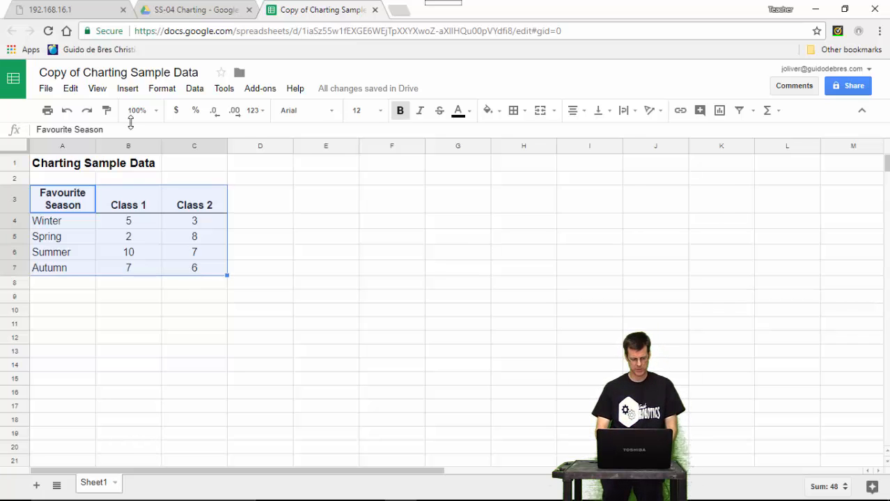
{"action": "left_click", "coordinate": [128, 88]}
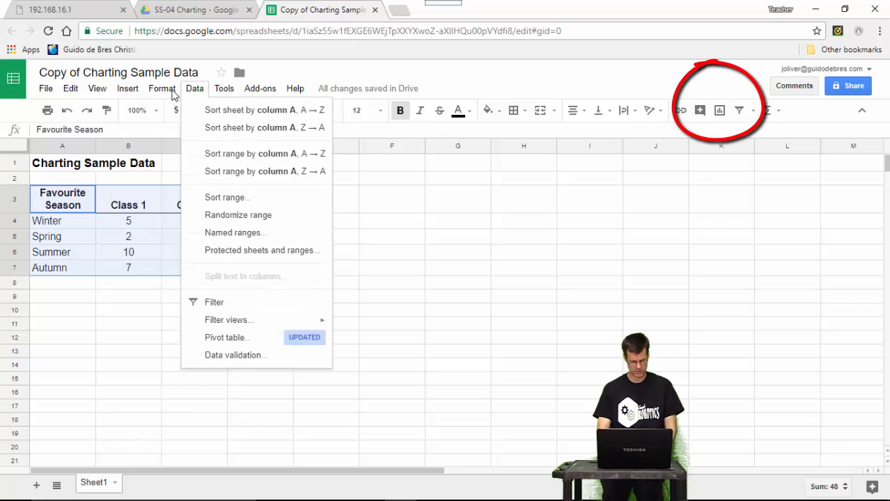
{"action": "left_click", "coordinate": [131, 92]}
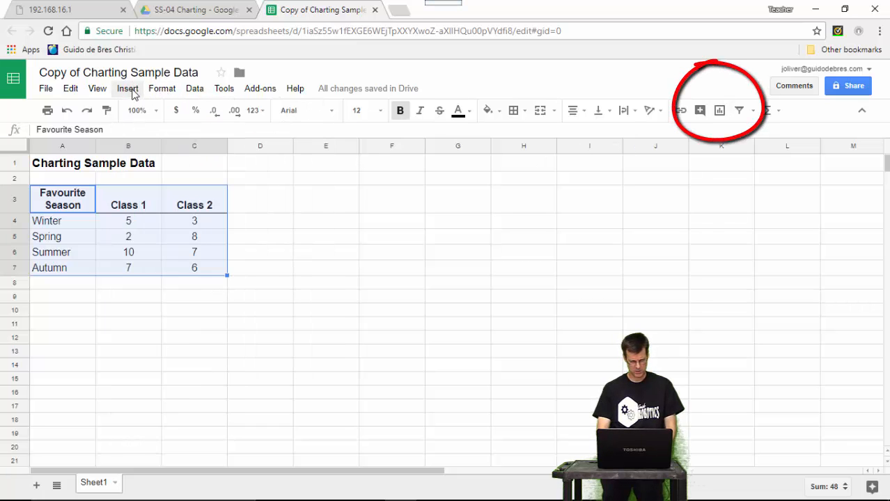
{"action": "left_click", "coordinate": [716, 114]}
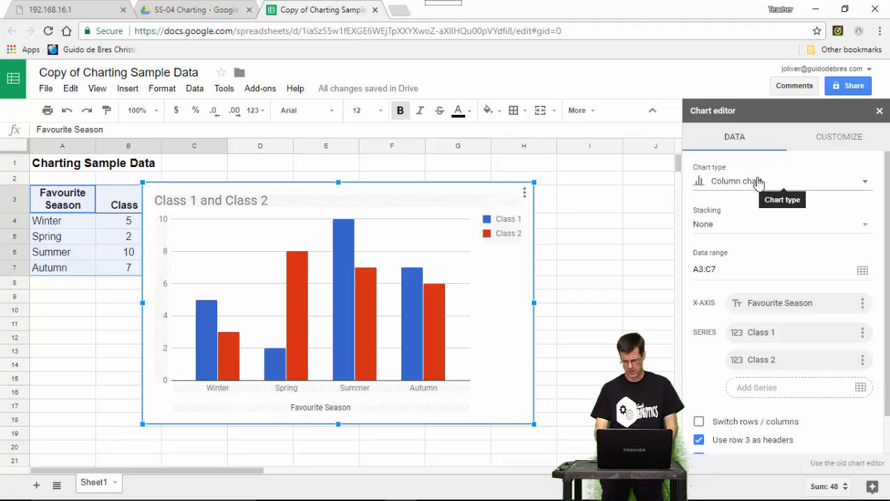
- Try the unstacked bar chart type and change the chart back to a column chart
{"action": "left_click", "coordinate": [865, 184]}
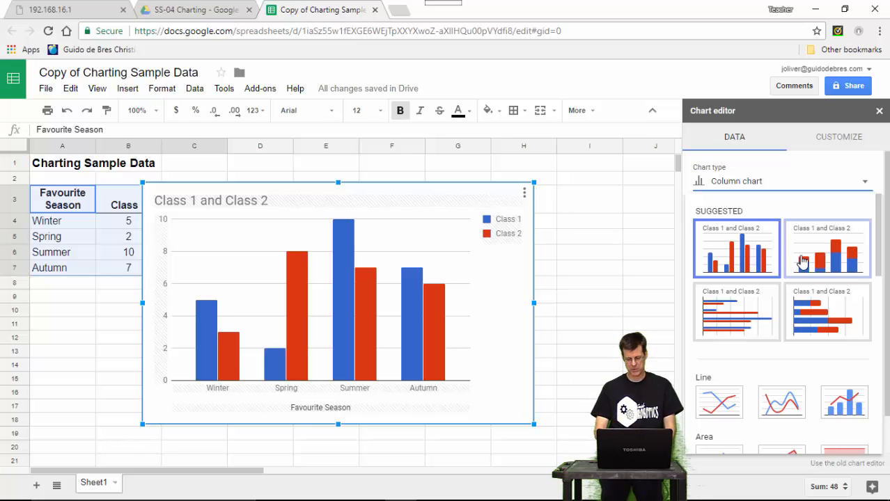
{"action": "left_click", "coordinate": [744, 308]}
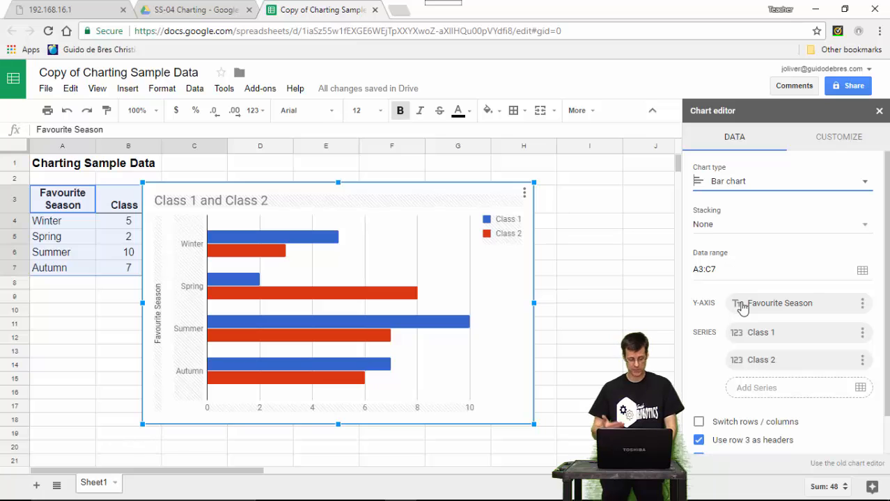
{"action": "left_click", "coordinate": [749, 182]}
{"action": "left_click", "coordinate": [736, 245]}
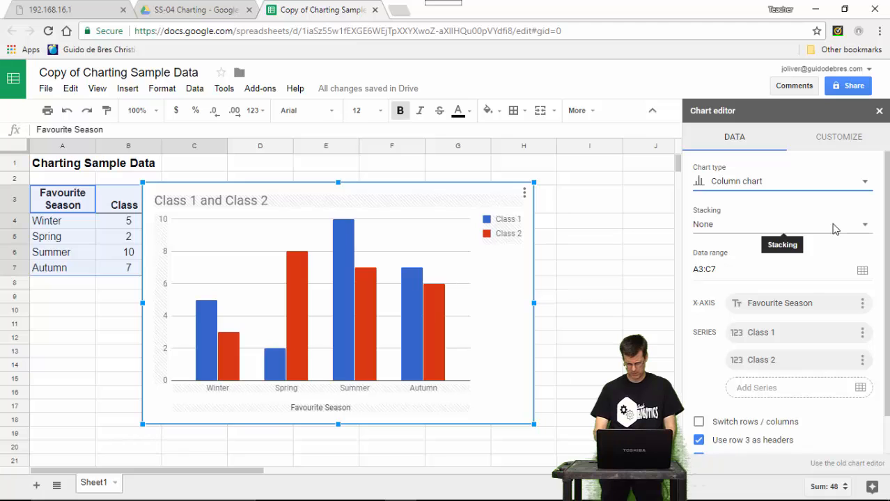
- Try switching the chart's rows and columns, and turn the switch off again
{"action": "scroll", "coordinate": [832, 227], "scroll_direction": "down", "scroll_amount": 2}
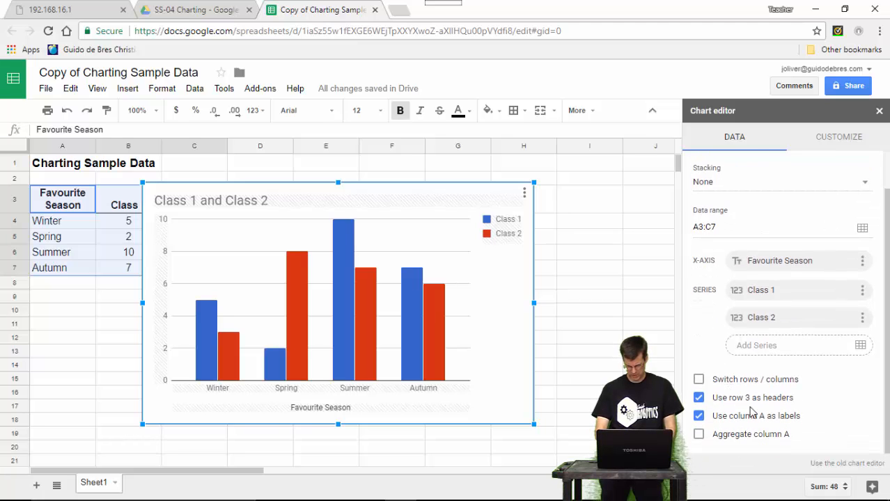
{"action": "left_click", "coordinate": [699, 379]}
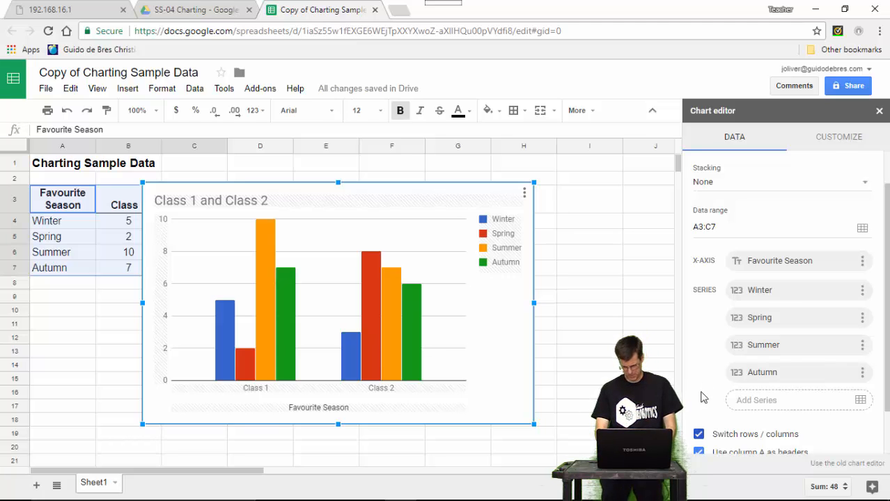
{"action": "left_click", "coordinate": [698, 434]}
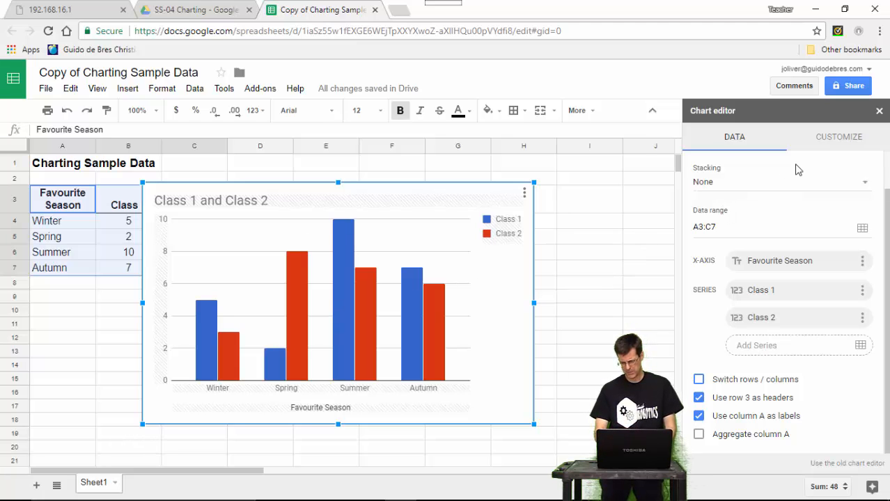
- Set the chart title to "Favorite Season for Class 1 and Class 2" and center it
{"action": "left_click", "coordinate": [838, 138]}
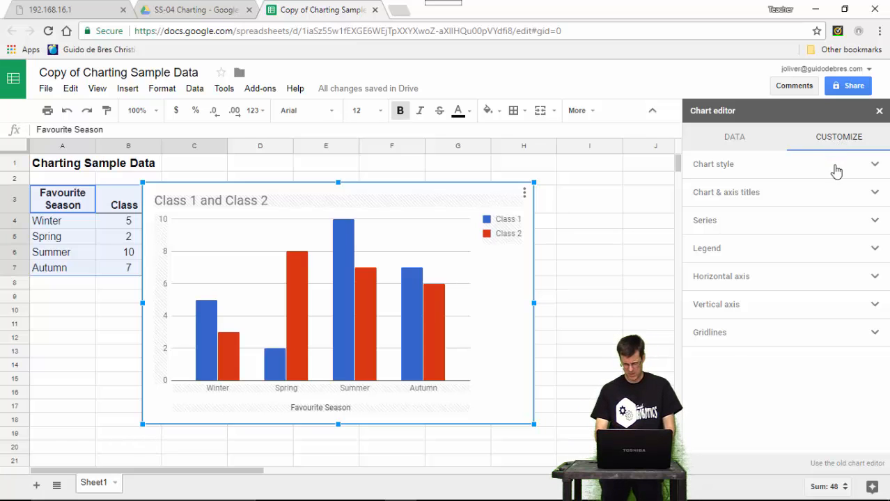
{"action": "left_click", "coordinate": [855, 175]}
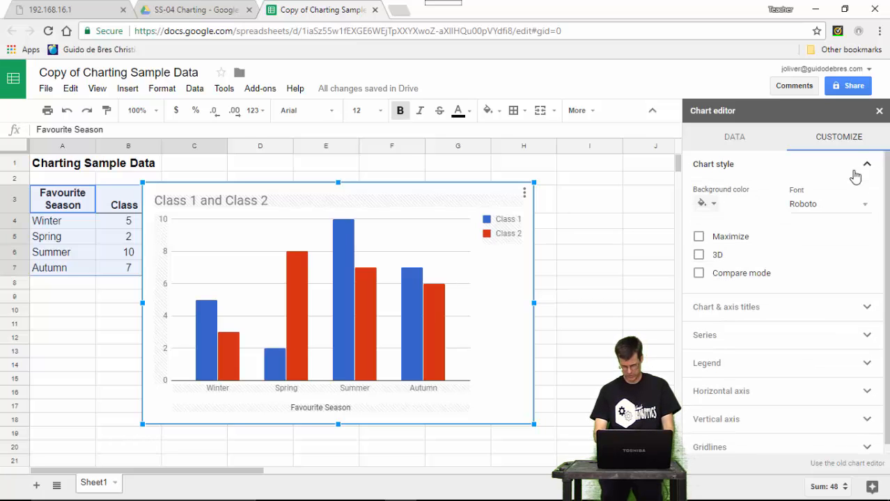
{"action": "left_click", "coordinate": [855, 176]}
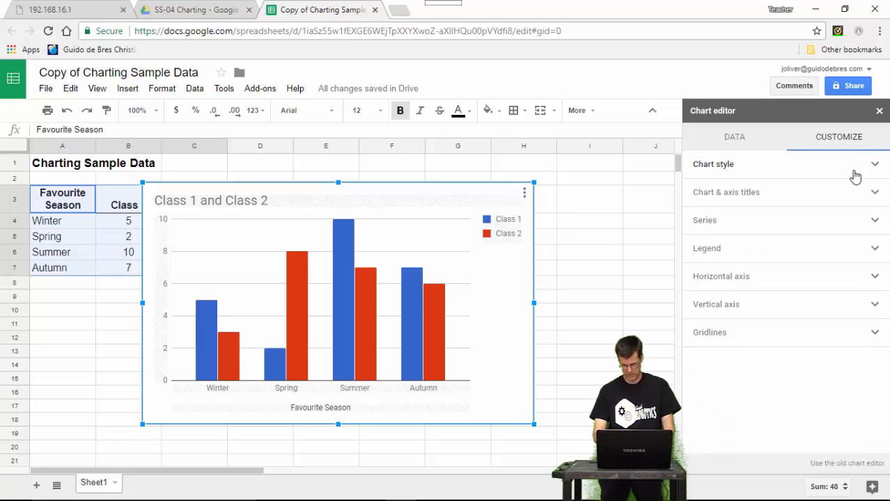
{"action": "left_click", "coordinate": [761, 201]}
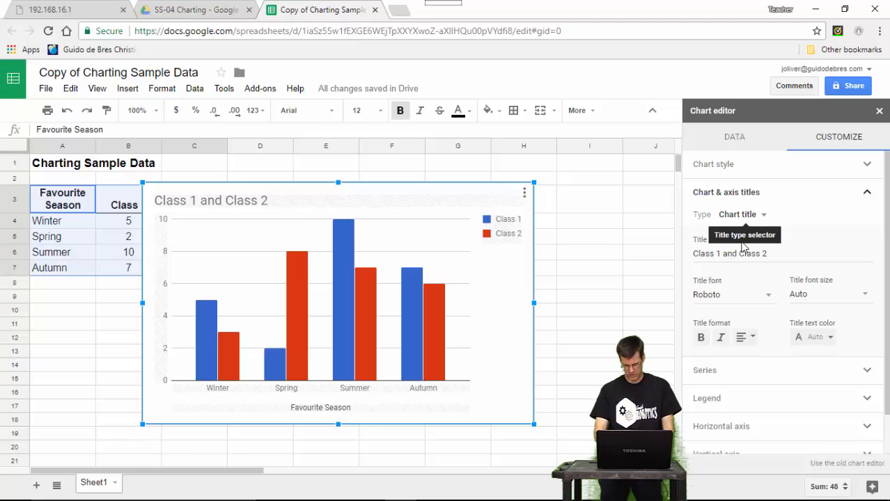
{"action": "left_click", "coordinate": [694, 256]}
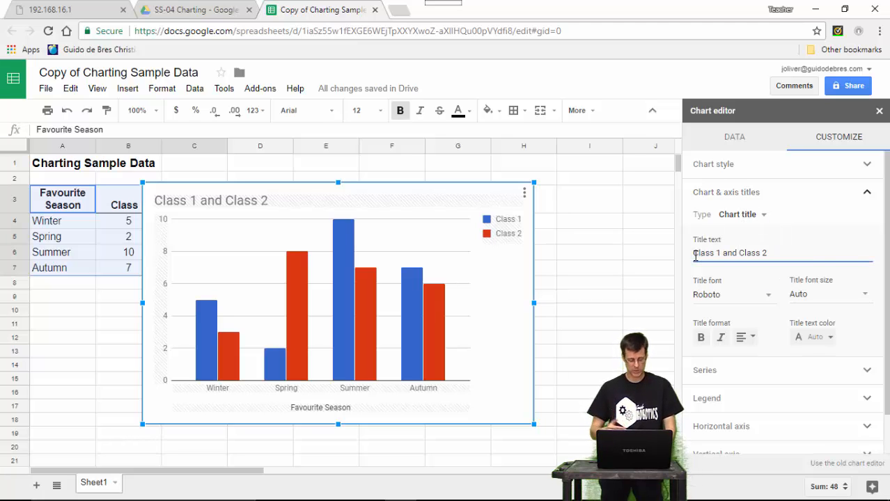
{"action": "type", "text": "Fa"}
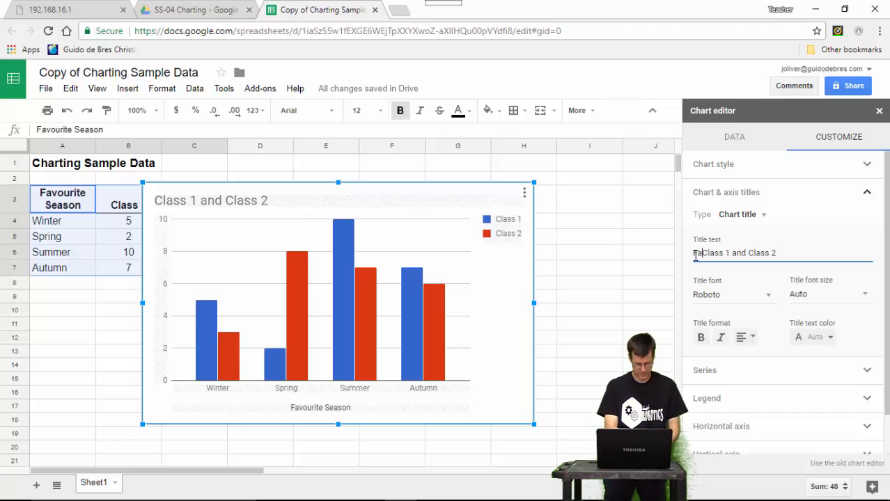
{"action": "type", "text": "vor"}
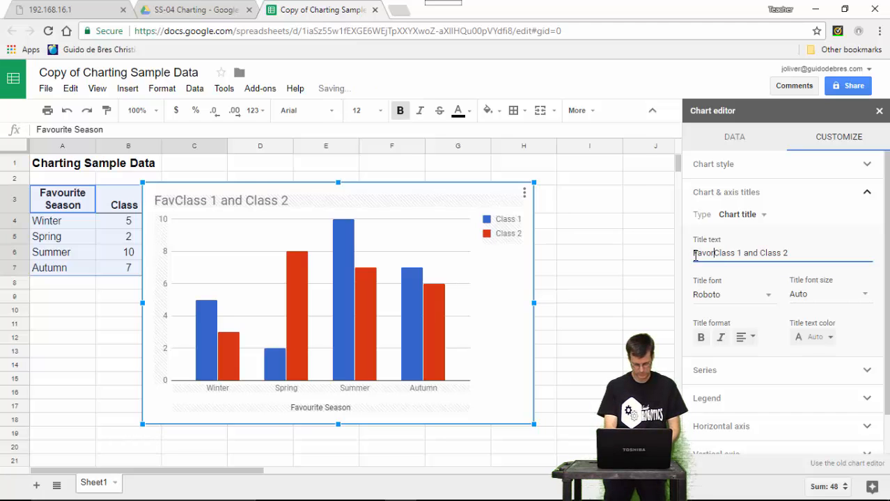
{"action": "type", "text": "ite S"}
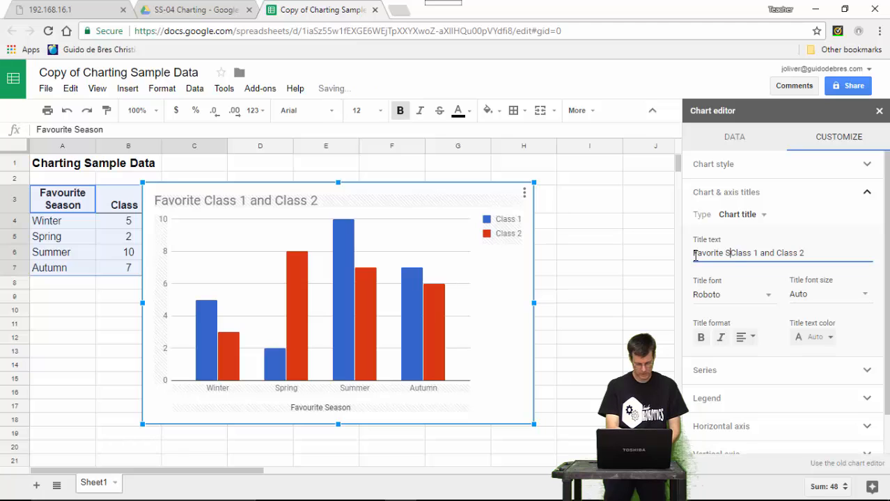
{"action": "type", "text": "eason"}
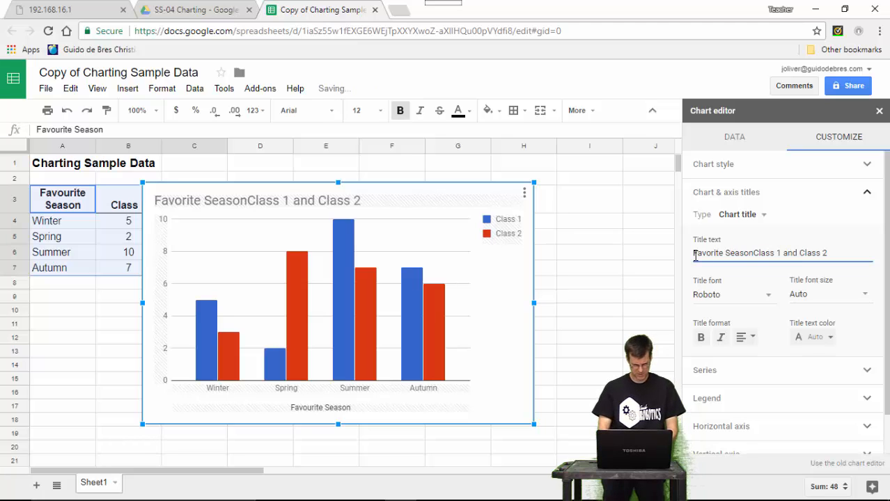
{"action": "type", "text": " fo"}
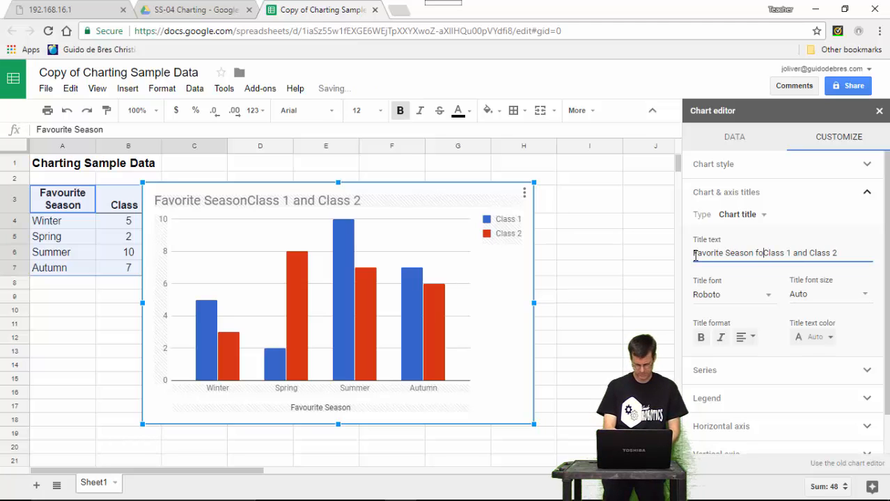
{"action": "type", "text": "r"}
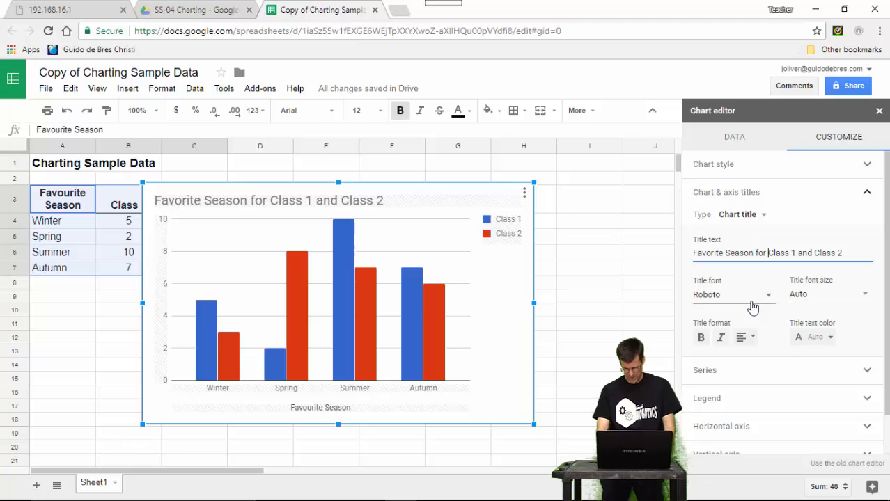
{"action": "left_click", "coordinate": [754, 341]}
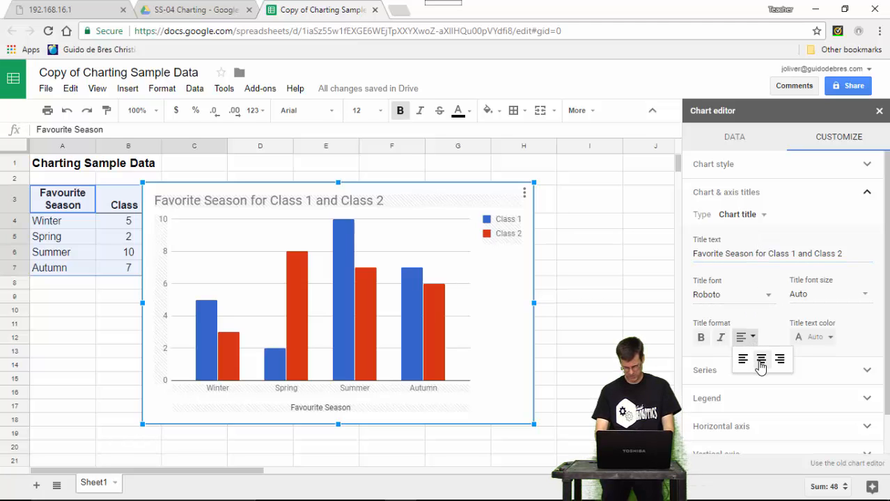
{"action": "left_click", "coordinate": [757, 361]}
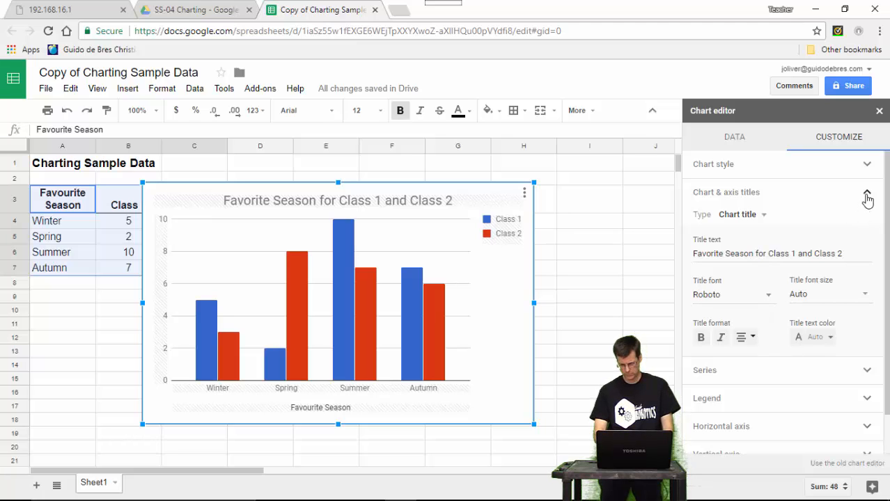
- Add the vertical axis title "Number of People" to the chart
{"action": "left_click", "coordinate": [769, 214]}
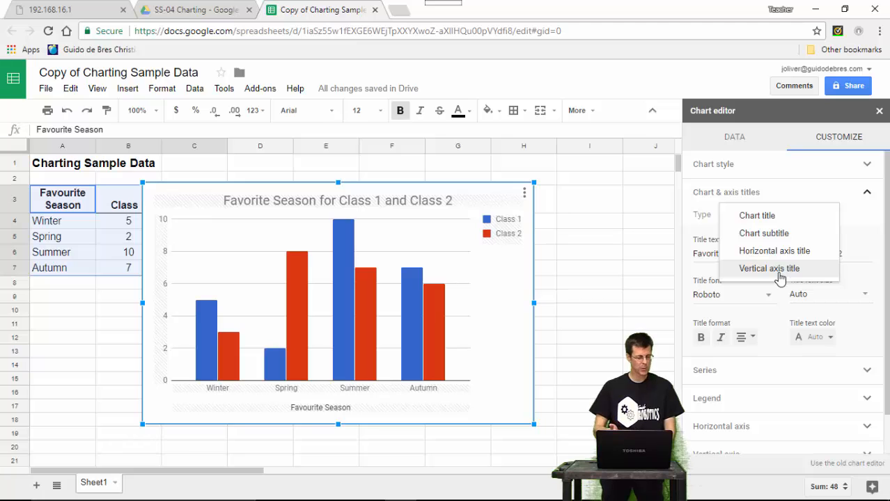
{"action": "left_click", "coordinate": [778, 270]}
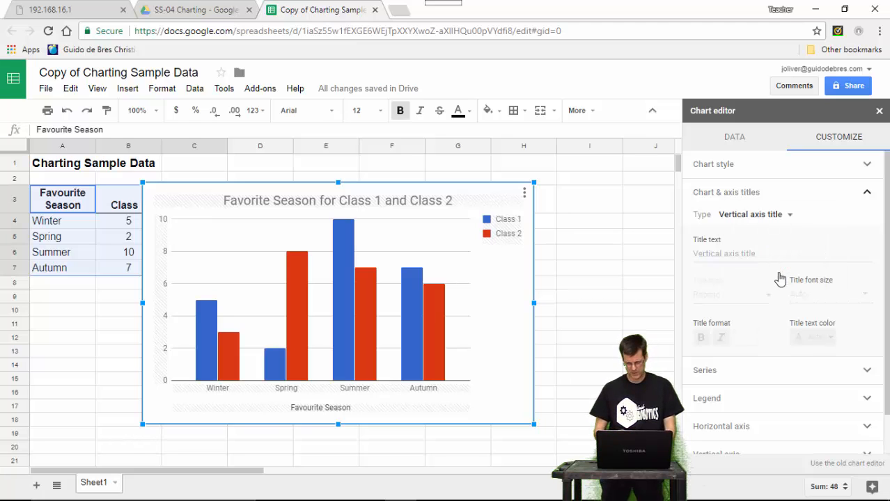
{"action": "left_click", "coordinate": [752, 253]}
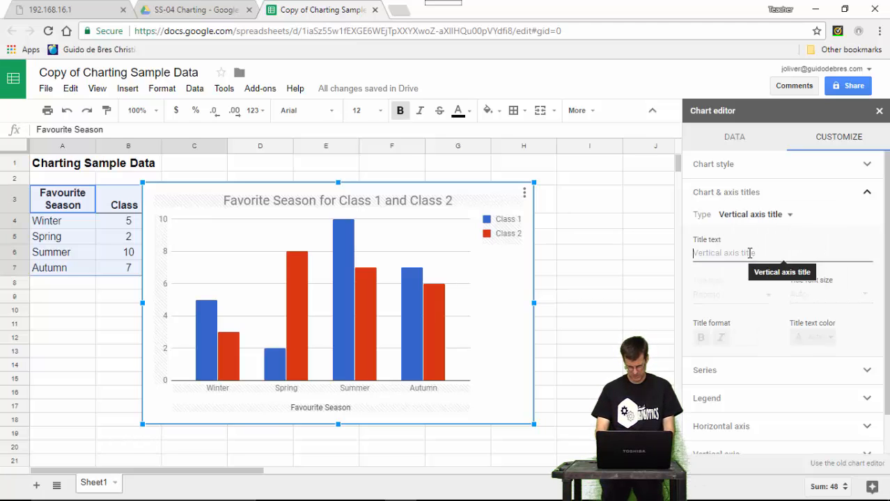
{"action": "type", "text": "N"}
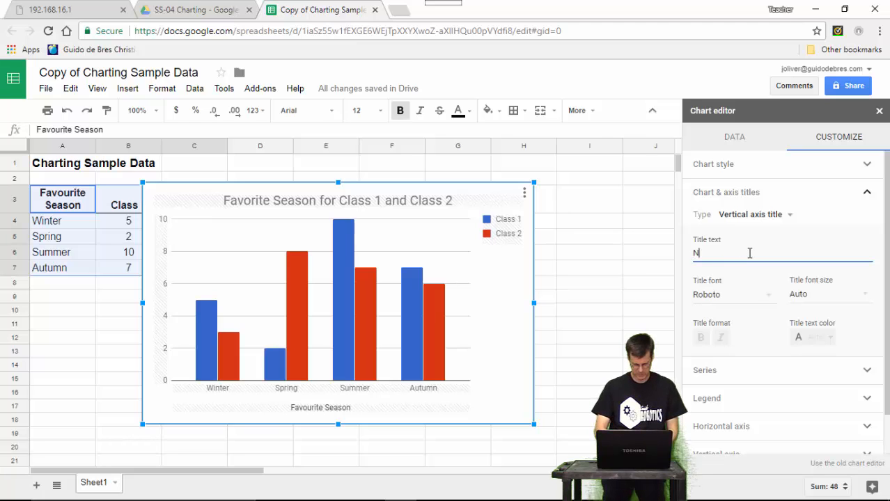
{"action": "type", "text": "umber of "}
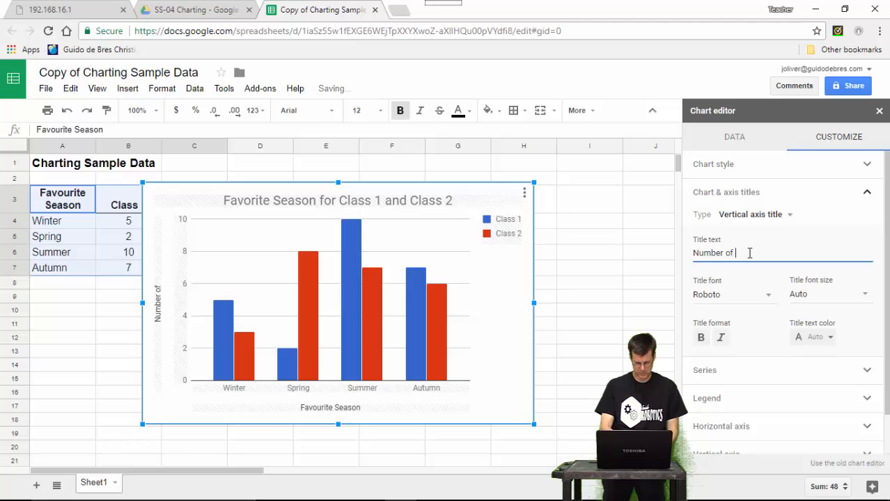
{"action": "type", "text": "People"}
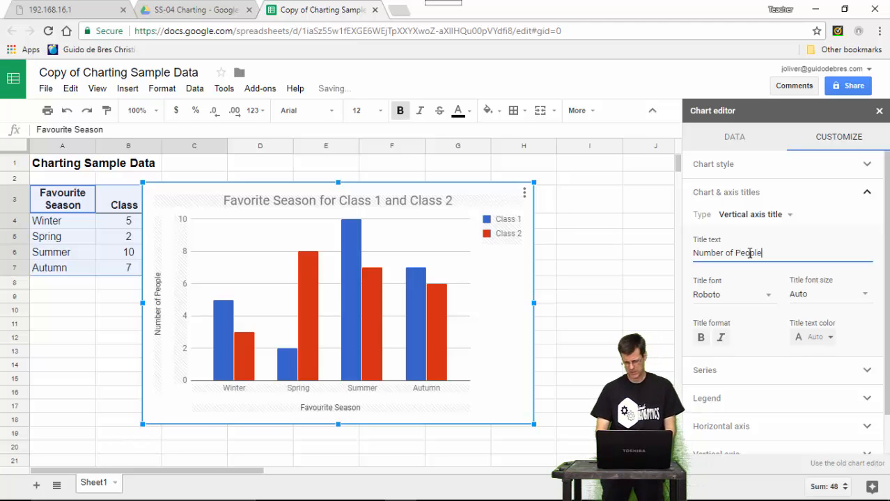
{"action": "scroll", "coordinate": [777, 279], "scroll_direction": "down", "scroll_amount": 2}
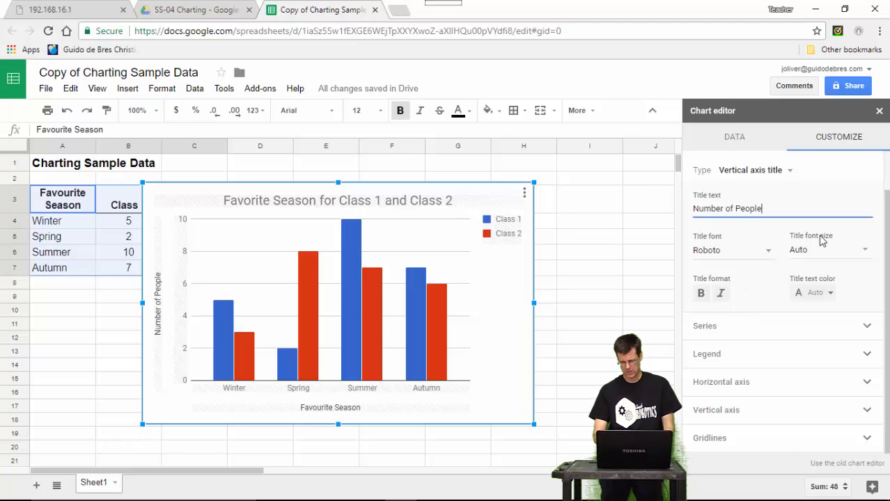
{"action": "scroll", "coordinate": [821, 238], "scroll_direction": "up", "scroll_amount": 1}
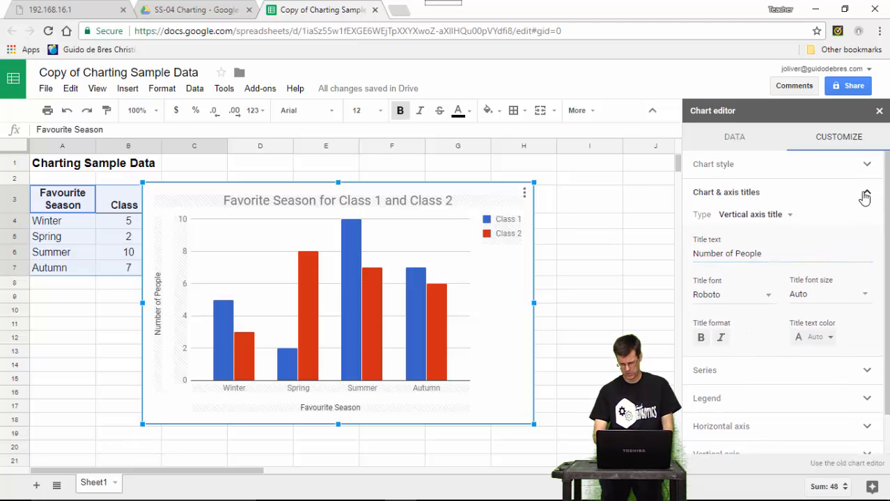
{"action": "left_click", "coordinate": [867, 192]}
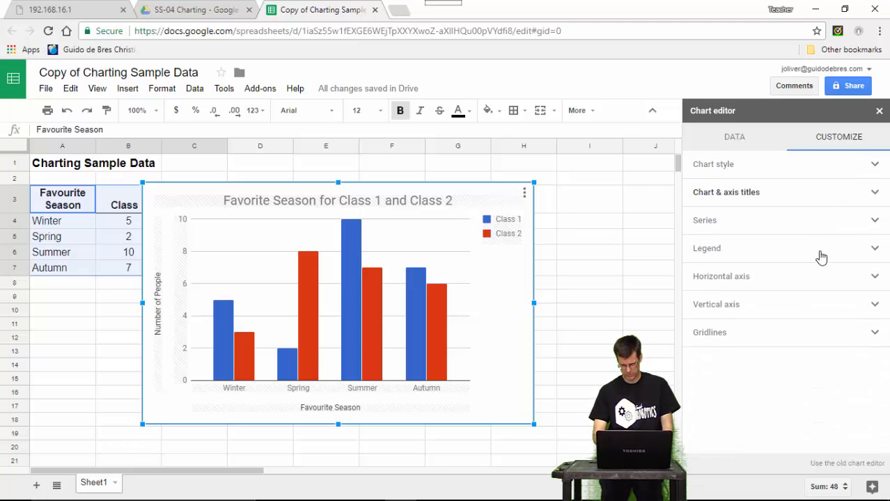
- Change the color of the Class 1 series to bright green
{"action": "left_click", "coordinate": [867, 226]}
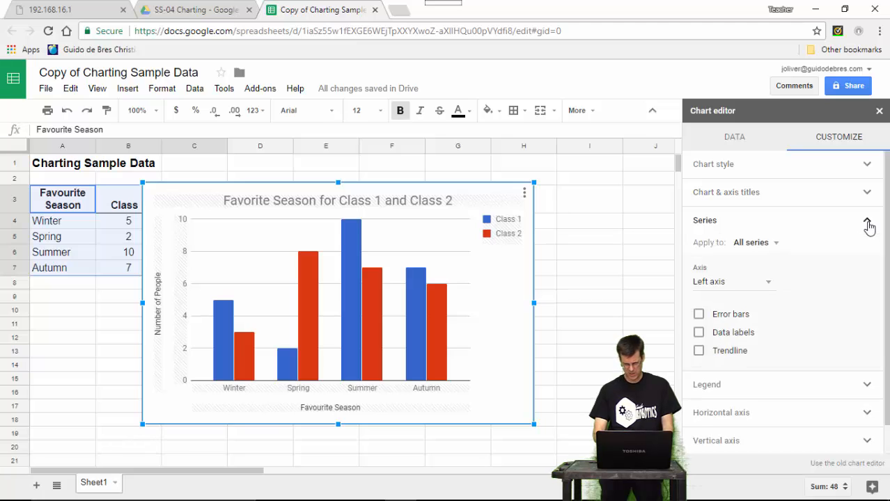
{"action": "left_click", "coordinate": [774, 245]}
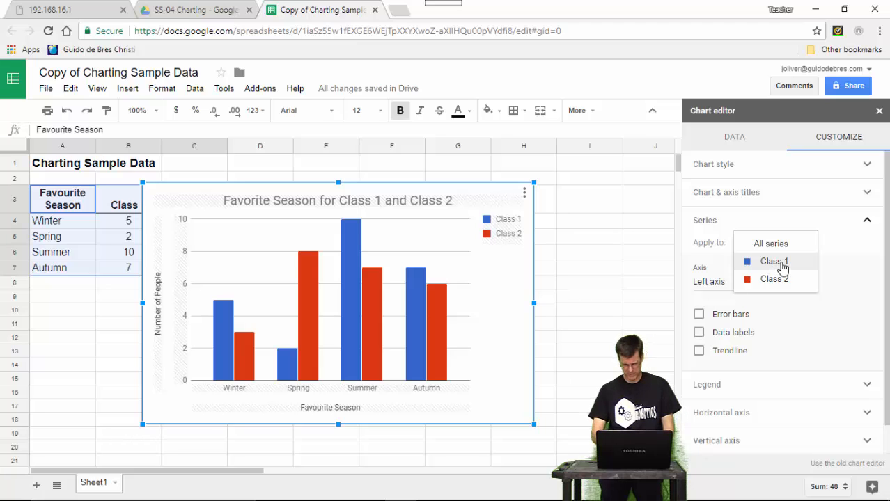
{"action": "left_click", "coordinate": [782, 263]}
{"action": "left_click", "coordinate": [706, 281]}
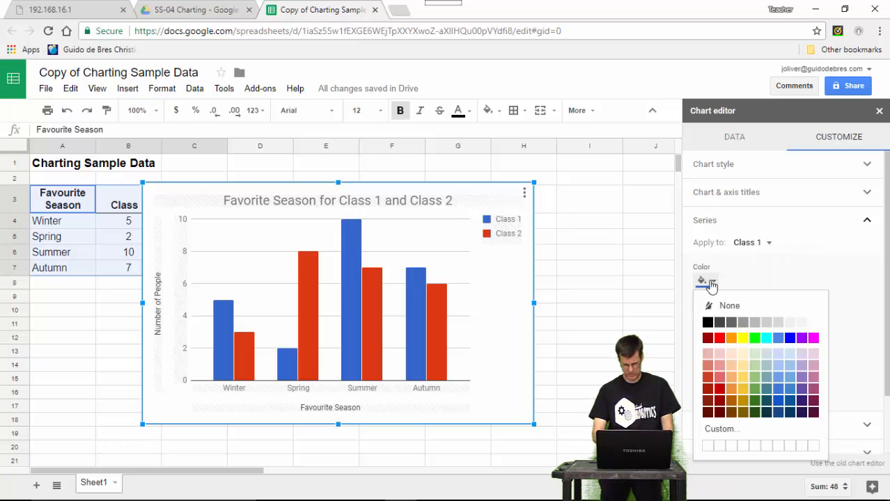
{"action": "left_click", "coordinate": [755, 339]}
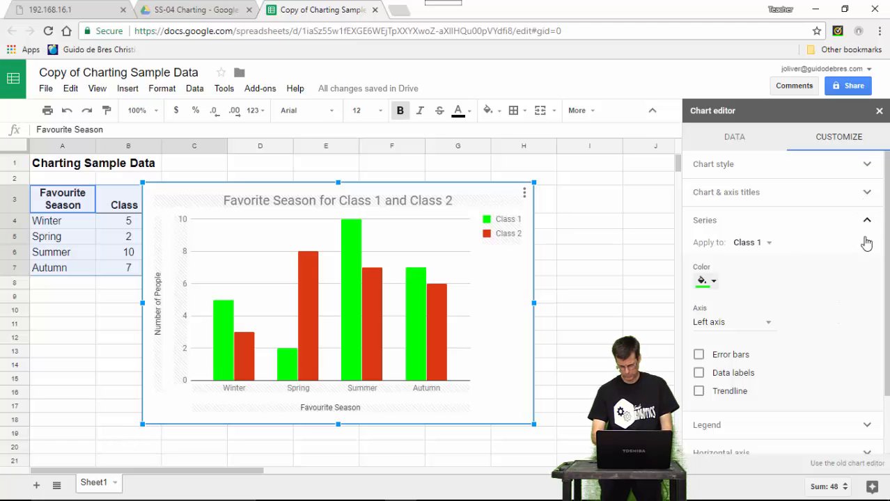
{"action": "scroll", "coordinate": [849, 317], "scroll_direction": "down", "scroll_amount": 1}
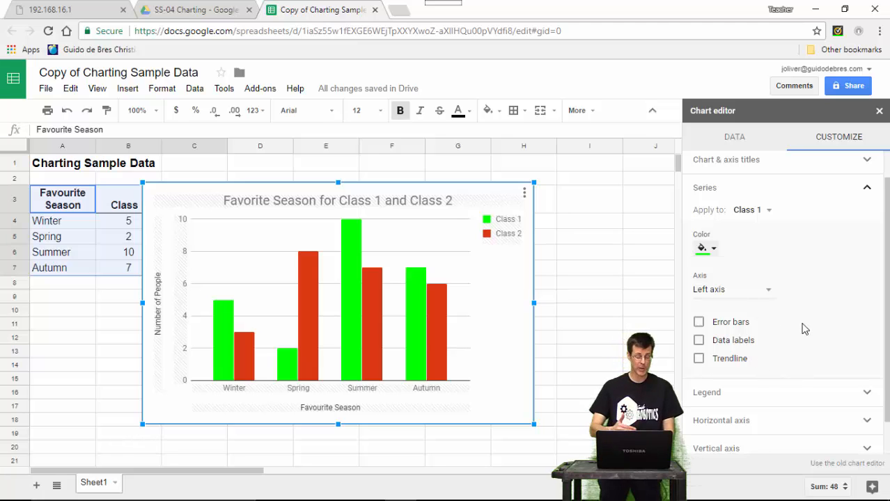
{"action": "left_click", "coordinate": [869, 189]}
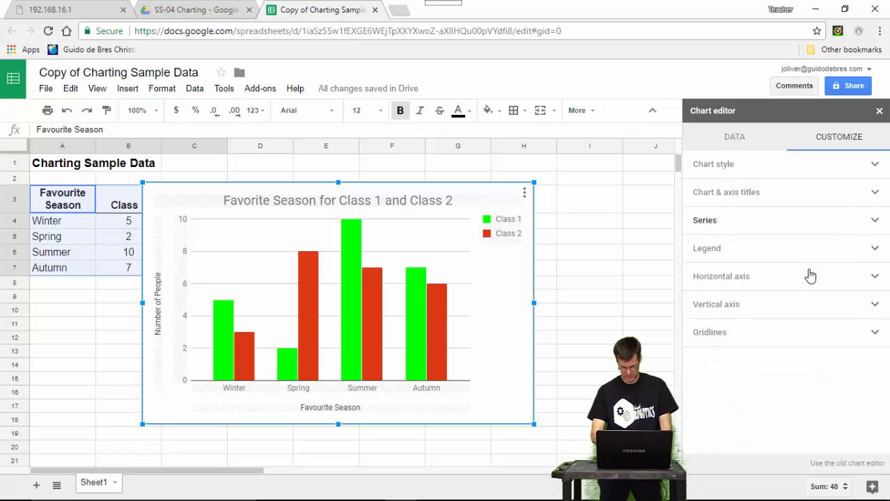
- Look through the chart's legend and horizontal axis formatting options
{"action": "left_click", "coordinate": [782, 252]}
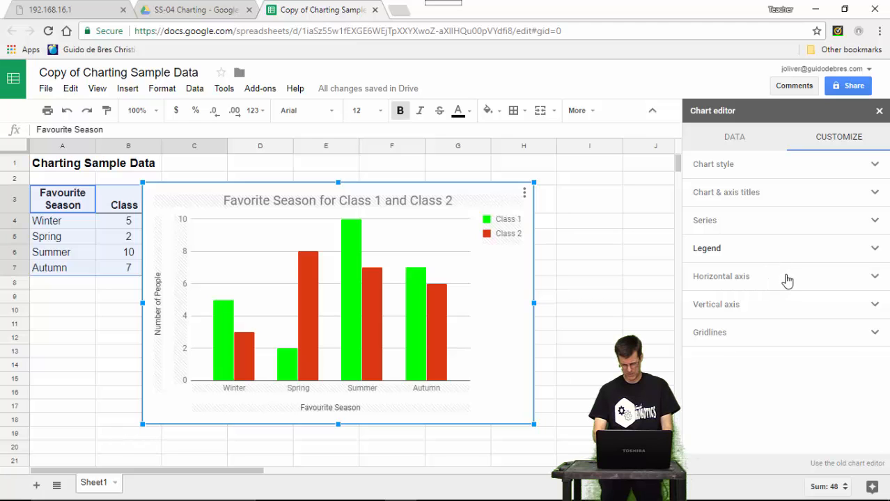
{"action": "left_click", "coordinate": [787, 280]}
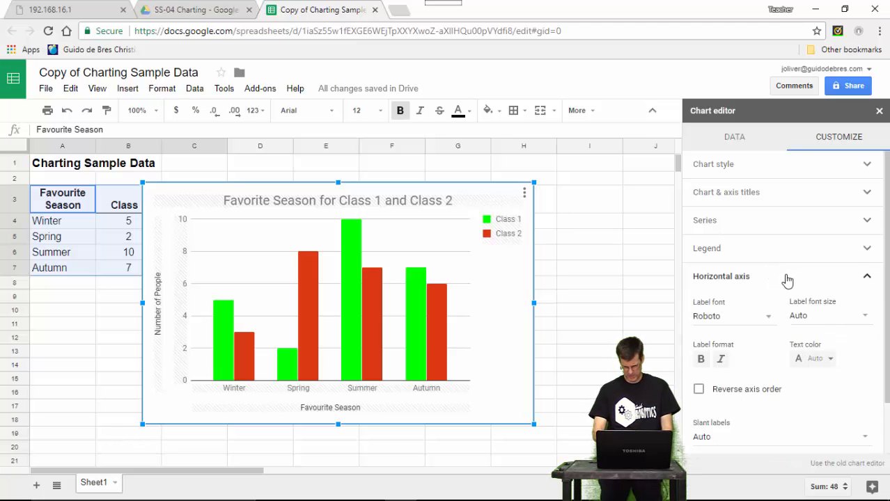
{"action": "scroll", "coordinate": [792, 363], "scroll_direction": "down", "scroll_amount": 2}
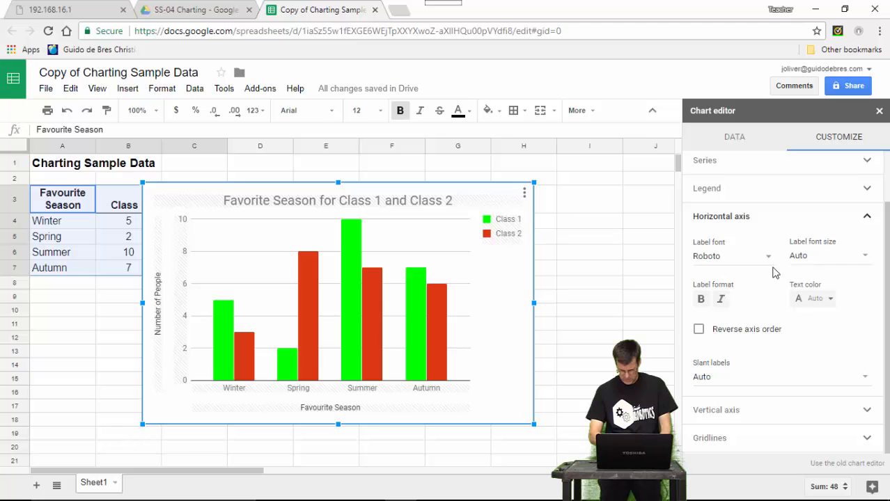
{"action": "left_click", "coordinate": [867, 217]}
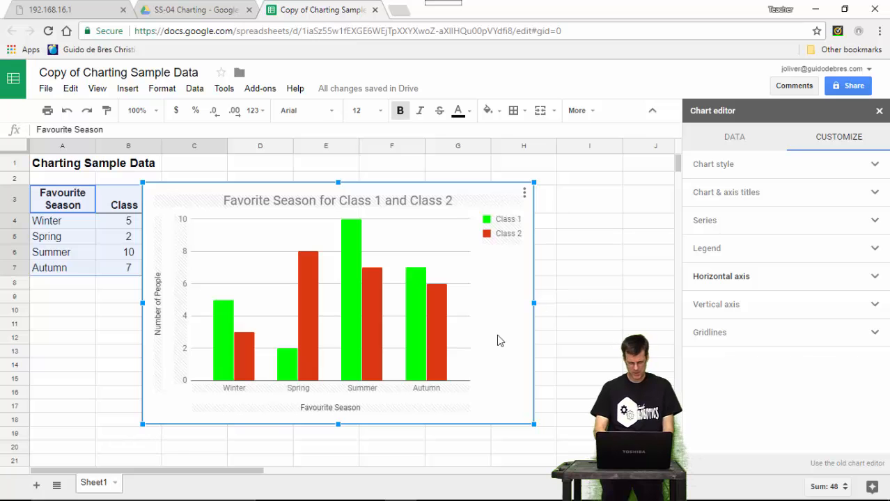
- Move the column chart below the data table, with its upper-left corner at about cell A16, and deselect it
{"action": "left_click_drag", "start_coordinate": [499, 335], "coordinate": [390, 498]}
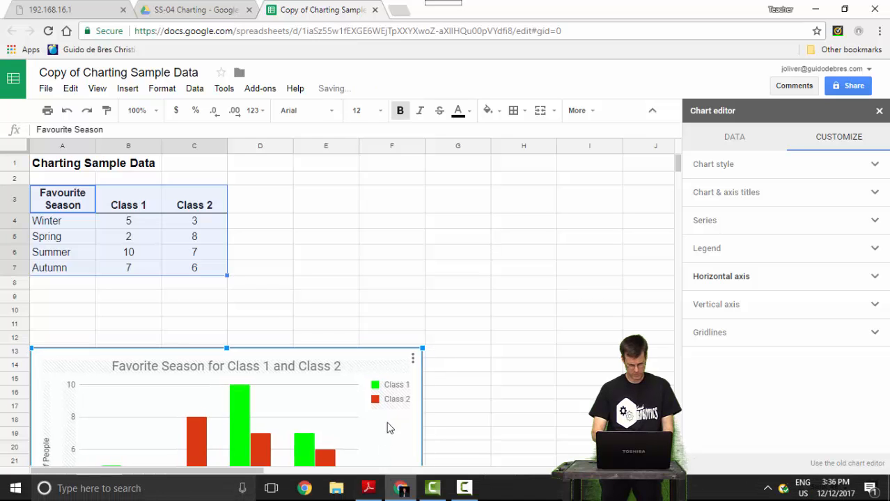
{"action": "left_click_drag", "start_coordinate": [385, 365], "coordinate": [377, 413]}
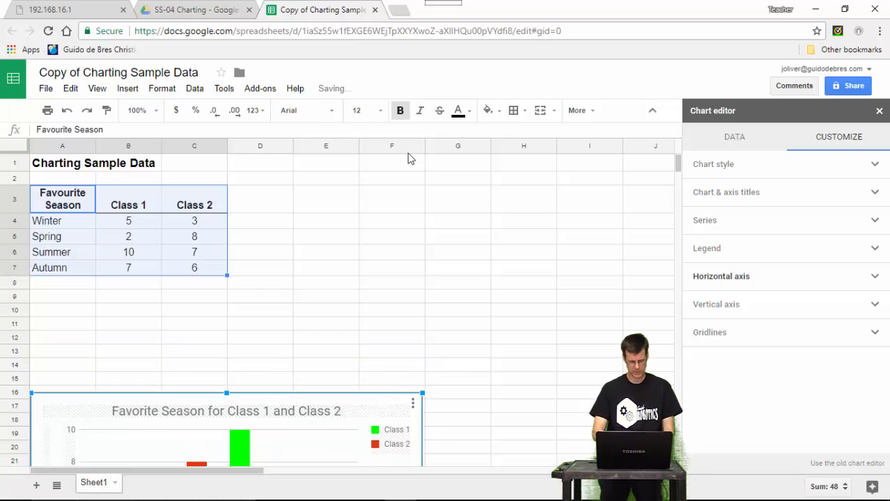
{"action": "left_click", "coordinate": [341, 196]}
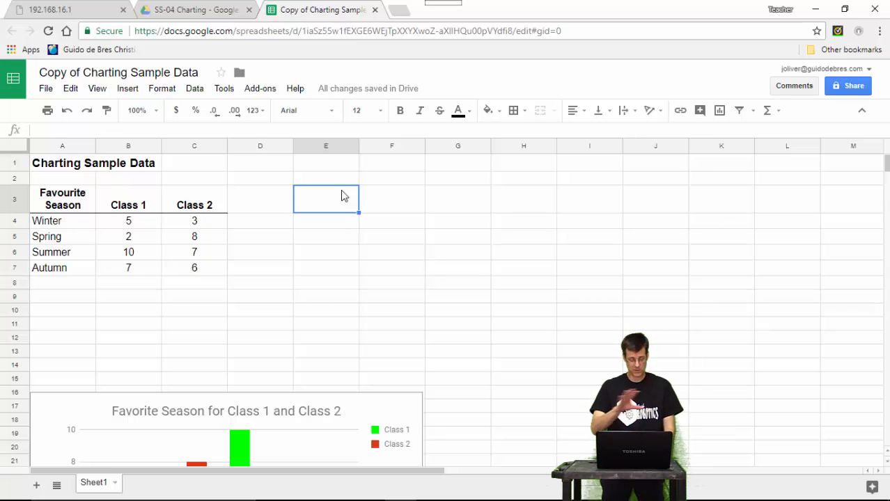
- Insert a chart from the Class 1 data in A3:B7 and set its type to pie chart
{"action": "left_click_drag", "start_coordinate": [64, 204], "coordinate": [125, 286]}
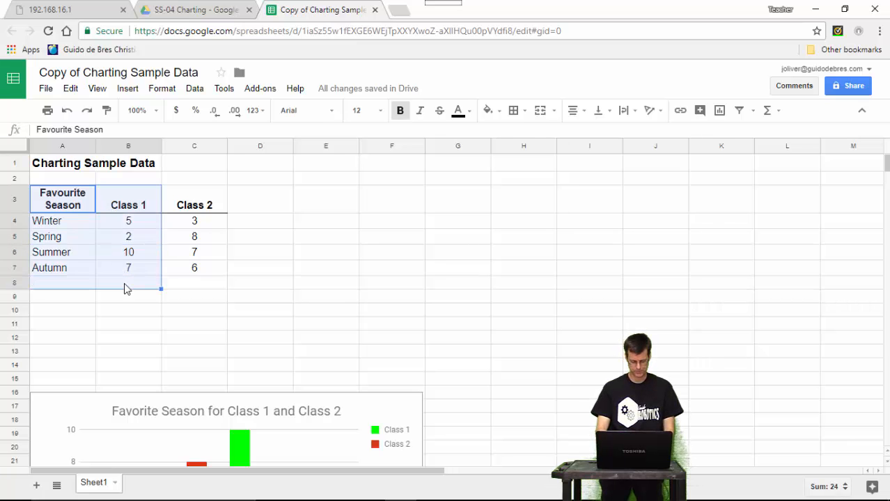
{"action": "key", "text": "shift+Up"}
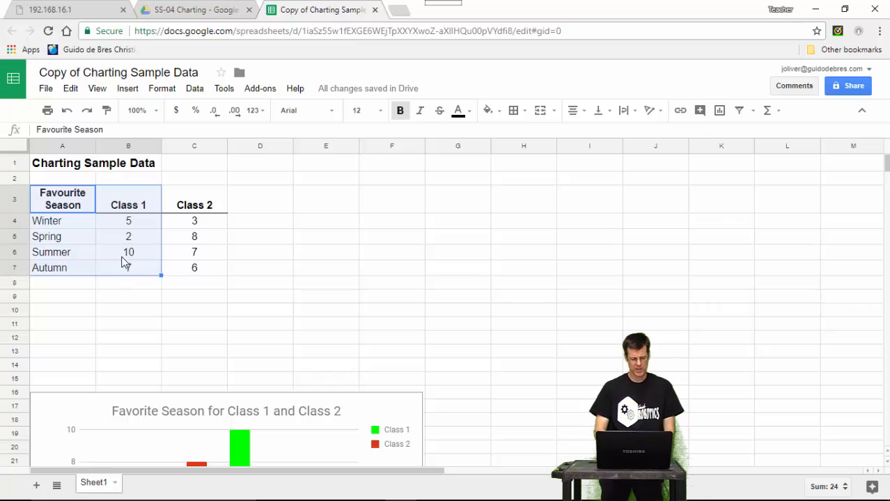
{"action": "left_click", "coordinate": [738, 114]}
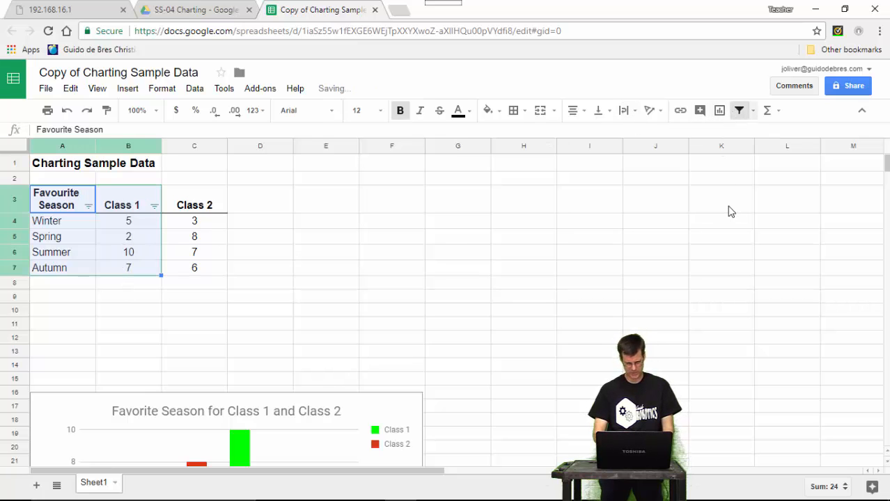
{"action": "left_click", "coordinate": [739, 113]}
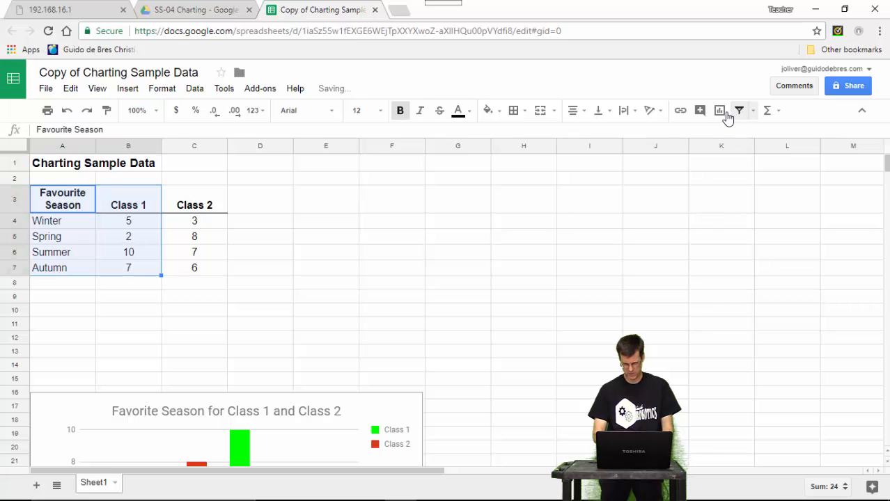
{"action": "left_click", "coordinate": [720, 112]}
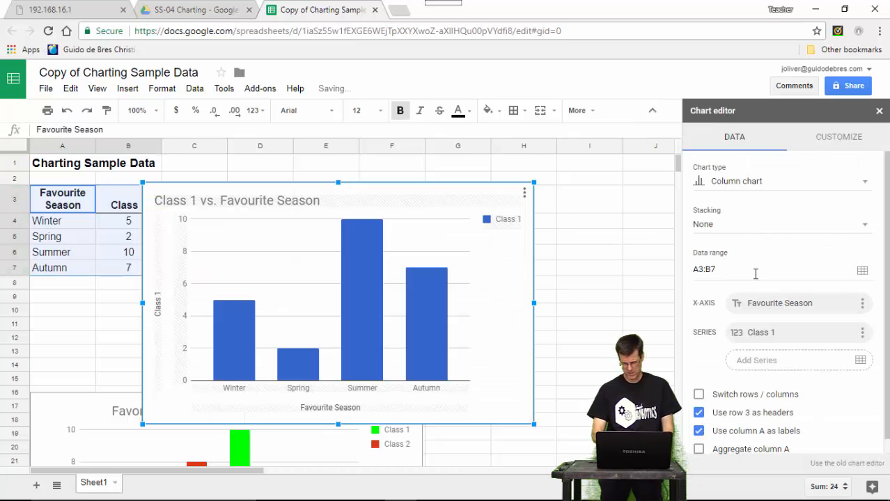
{"action": "left_click", "coordinate": [740, 183]}
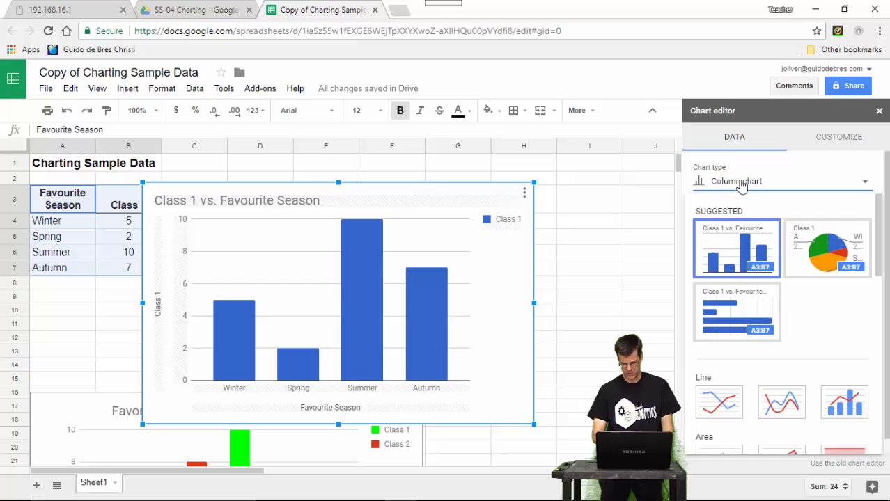
{"action": "left_click", "coordinate": [848, 251]}
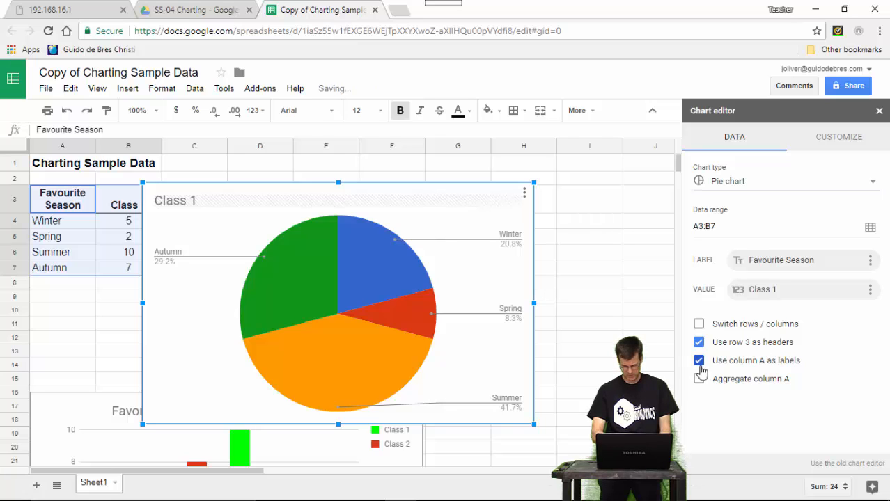
- Examine the pie chart's column A label option and its series and title customization settings
{"action": "left_click", "coordinate": [699, 363]}
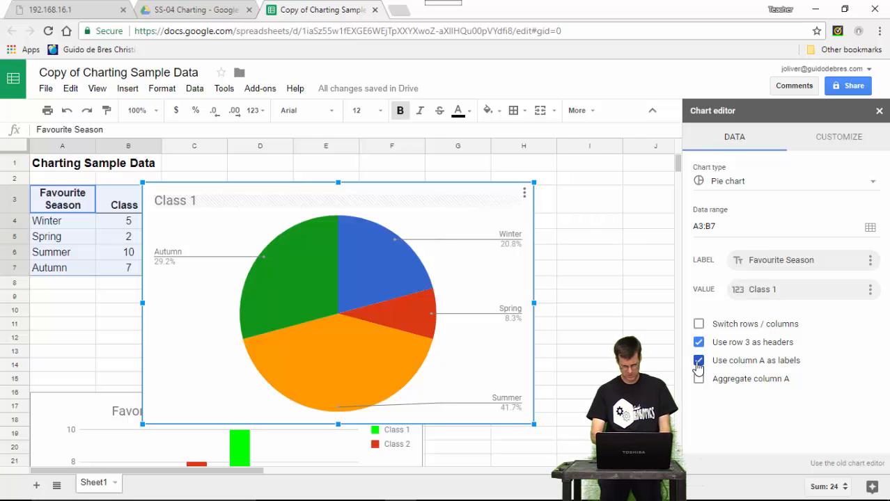
{"action": "left_click", "coordinate": [841, 139]}
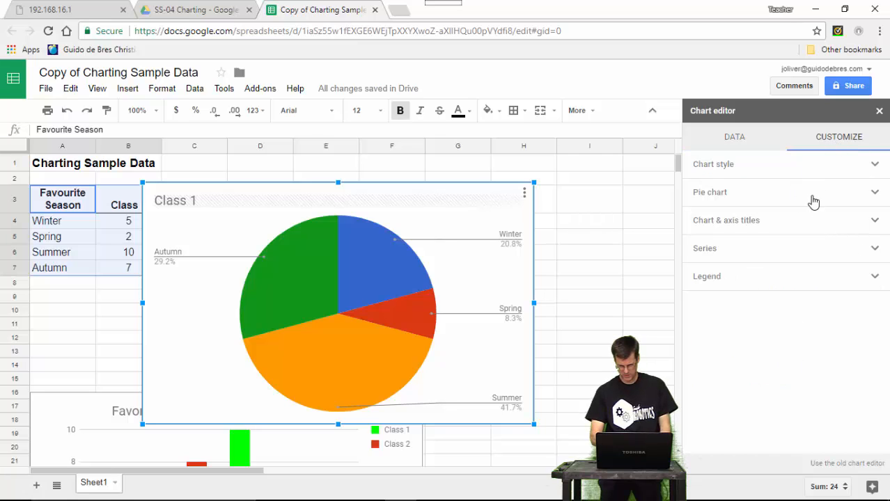
{"action": "left_click", "coordinate": [761, 256]}
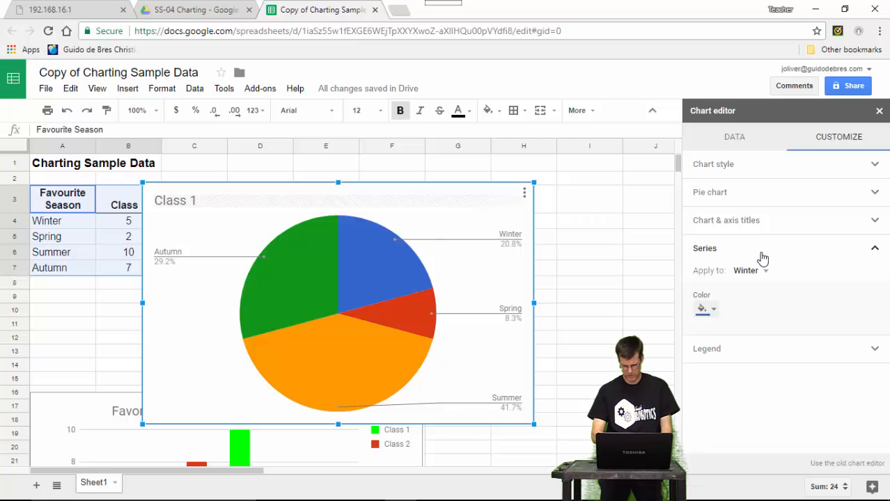
{"action": "left_click", "coordinate": [774, 222]}
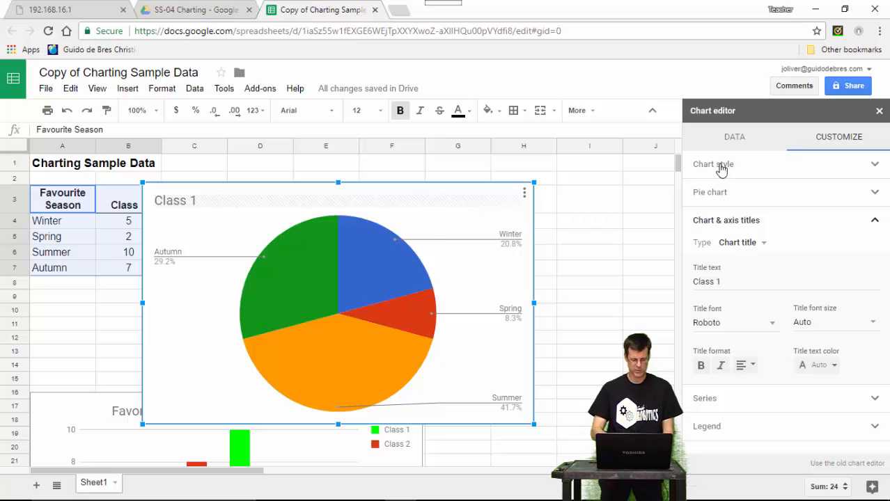
- Delete the Class 1 pie chart from the sheet
{"action": "left_click", "coordinate": [470, 223]}
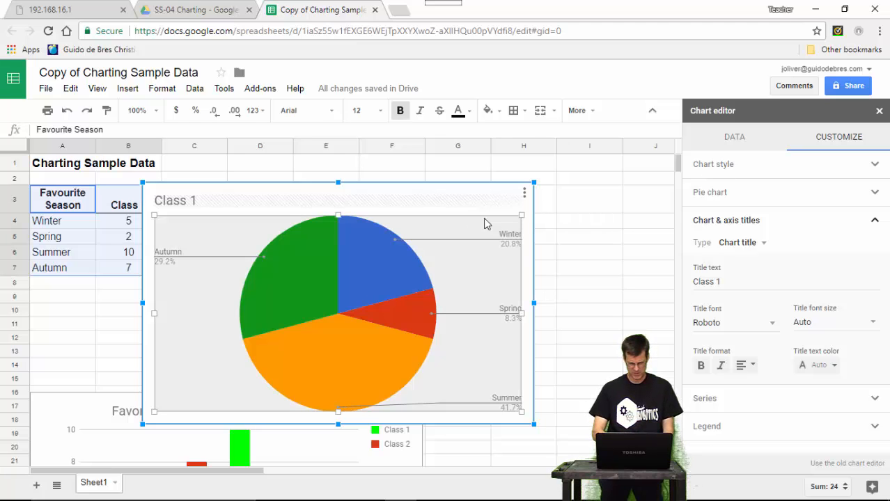
{"action": "left_click", "coordinate": [529, 239]}
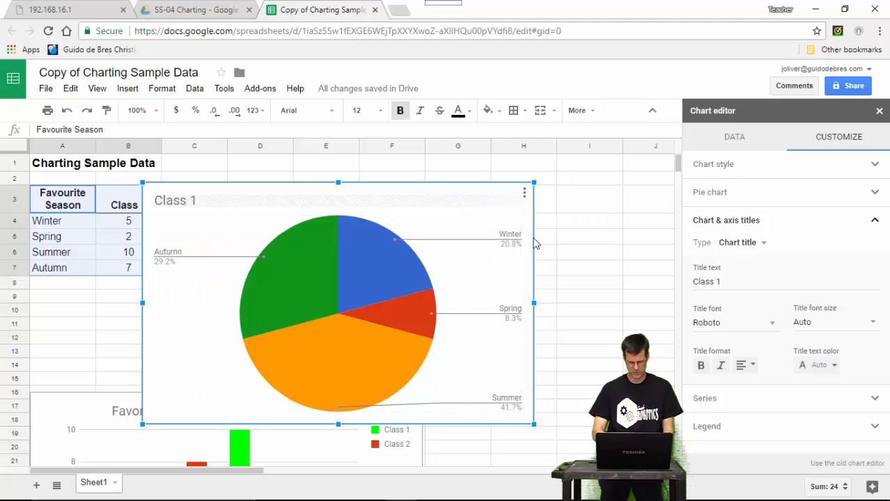
{"action": "key", "text": "Delete"}
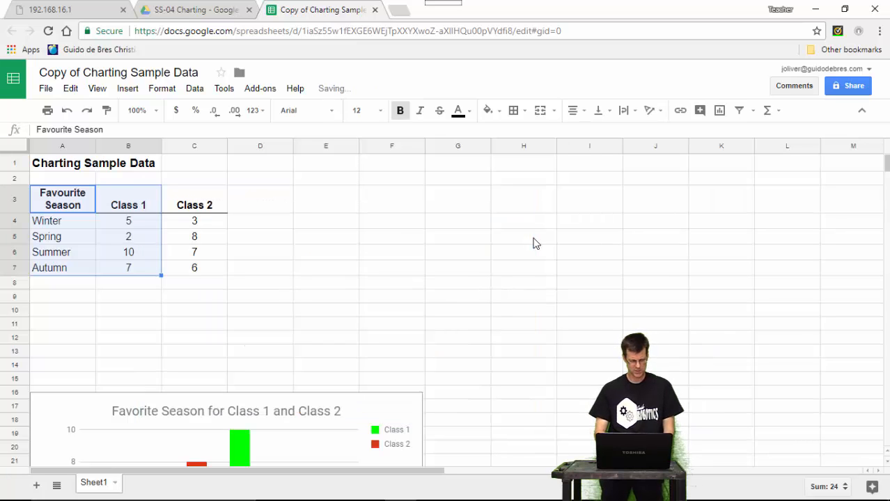
{"action": "left_click", "coordinate": [301, 222]}
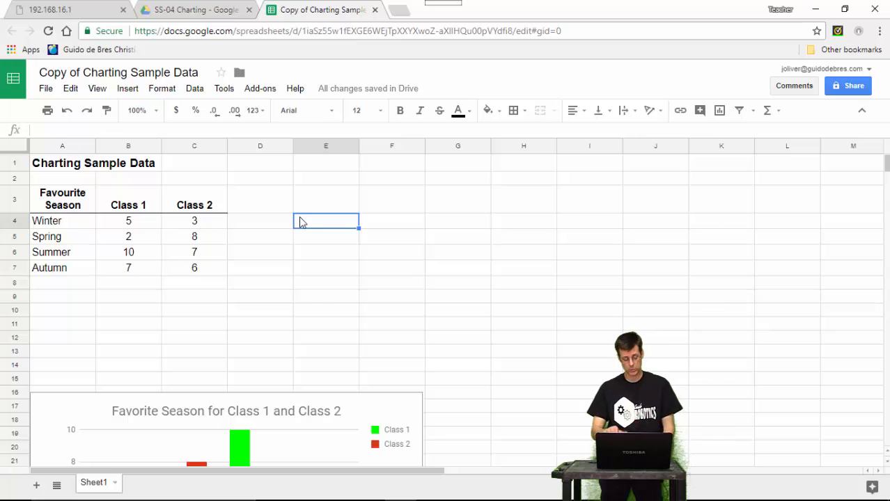
- Insert a chart from the non-adjacent ranges A3:A7 and C3:C7 to plot Class 2's favourite seasons
{"action": "left_click", "coordinate": [68, 199]}
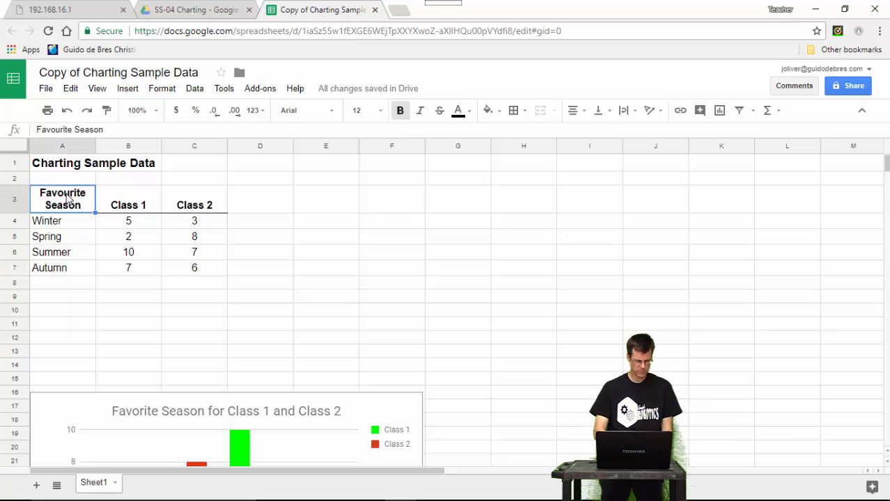
{"action": "left_click_drag", "start_coordinate": [68, 204], "coordinate": [62, 288]}
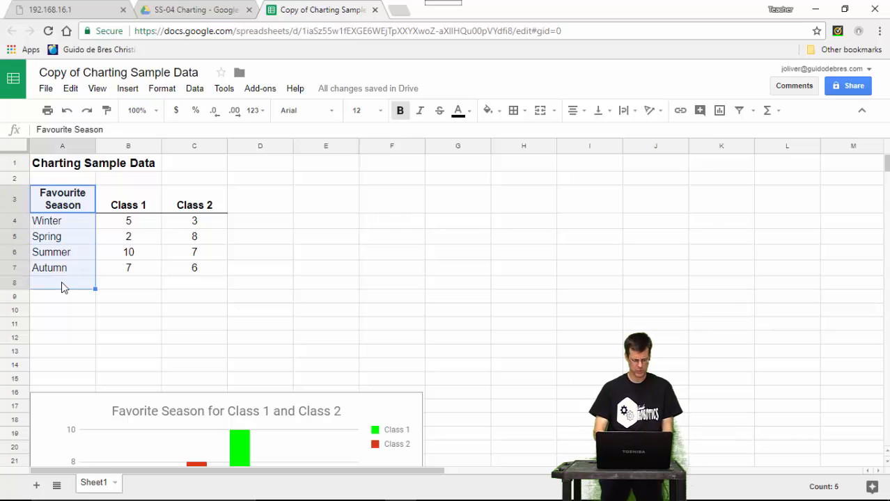
{"action": "key", "text": "shift+Up"}
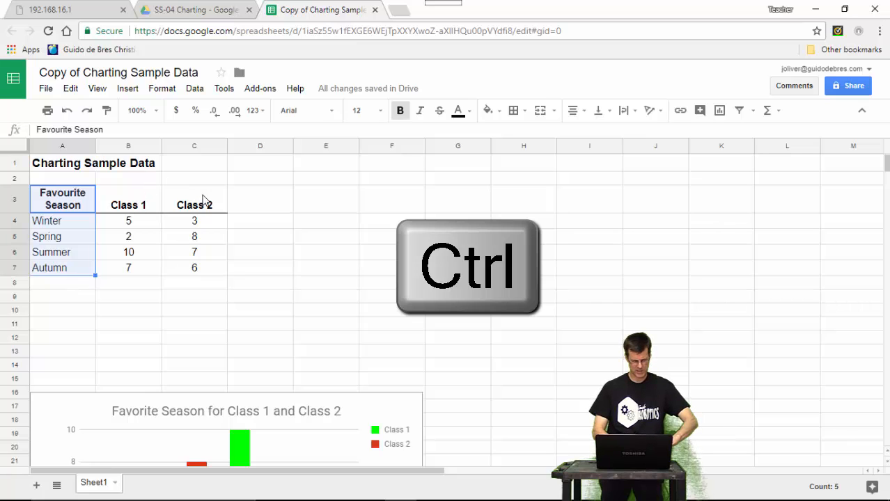
{"action": "left_click_drag", "start_coordinate": [209, 203], "coordinate": [194, 271]}
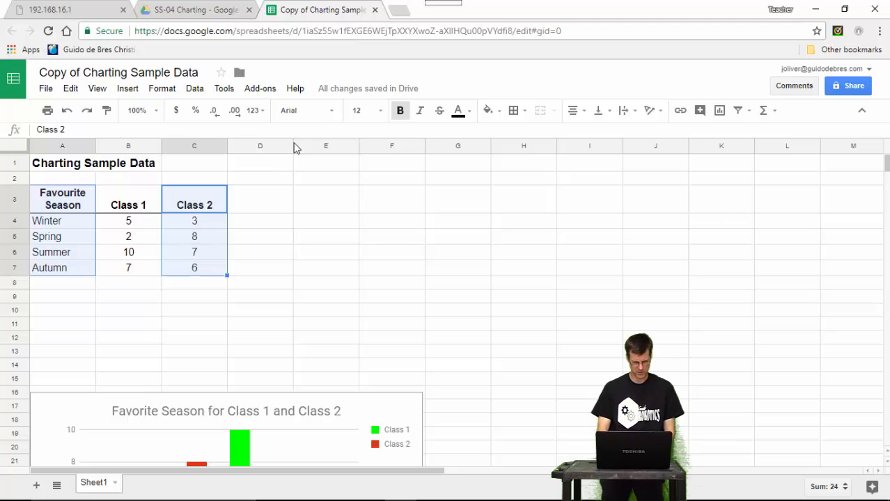
{"action": "left_click", "coordinate": [719, 117]}
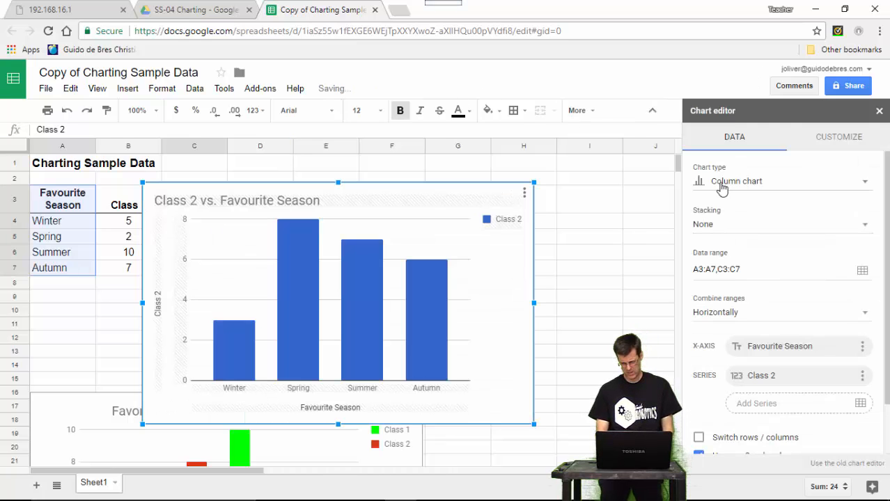
- Try the line chart type on the Class 2 chart and change it to a bar chart
{"action": "left_click", "coordinate": [722, 186]}
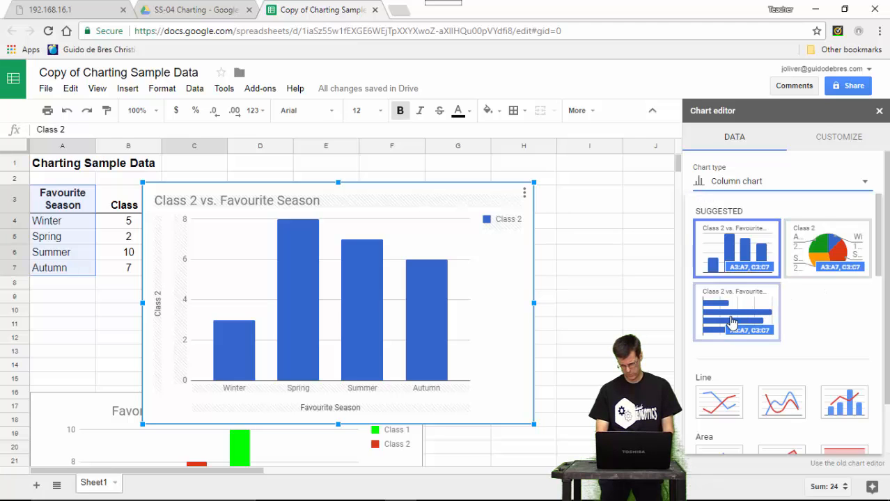
{"action": "left_click", "coordinate": [724, 406]}
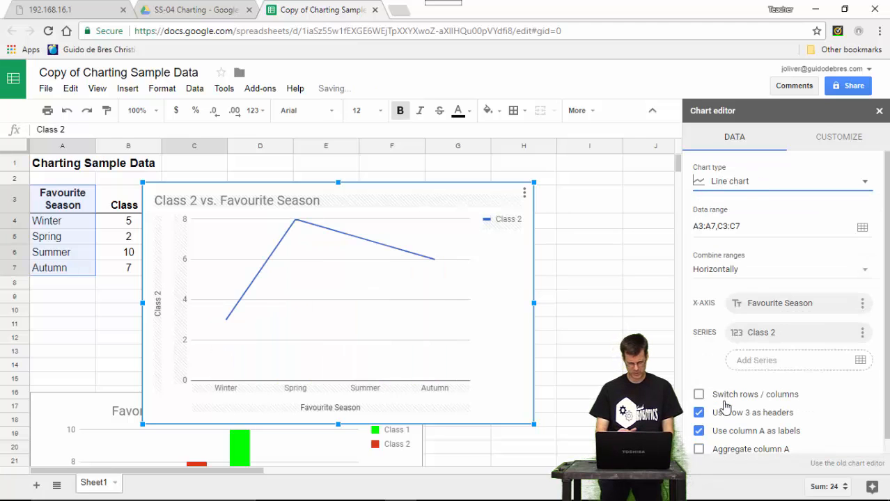
{"action": "left_click", "coordinate": [740, 186]}
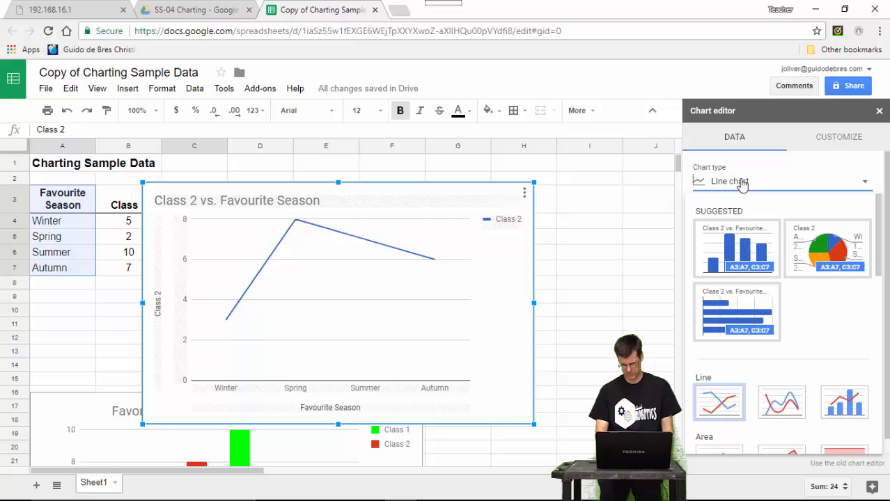
{"action": "left_click", "coordinate": [733, 316]}
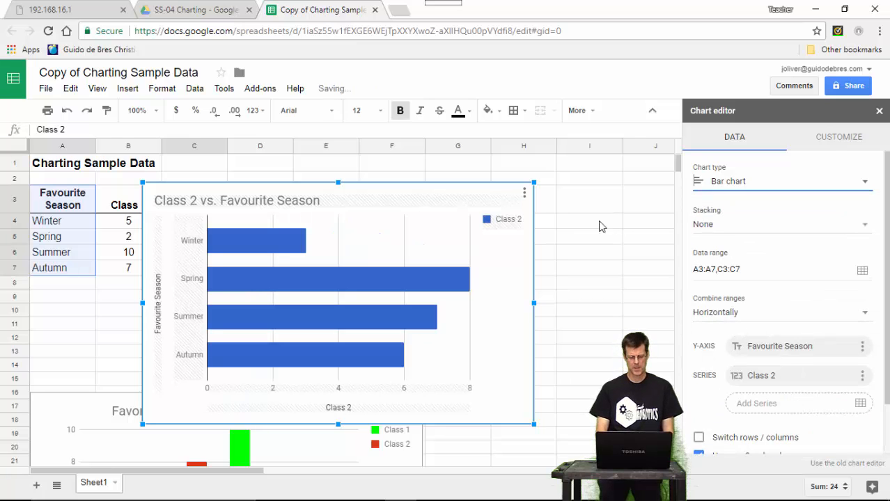